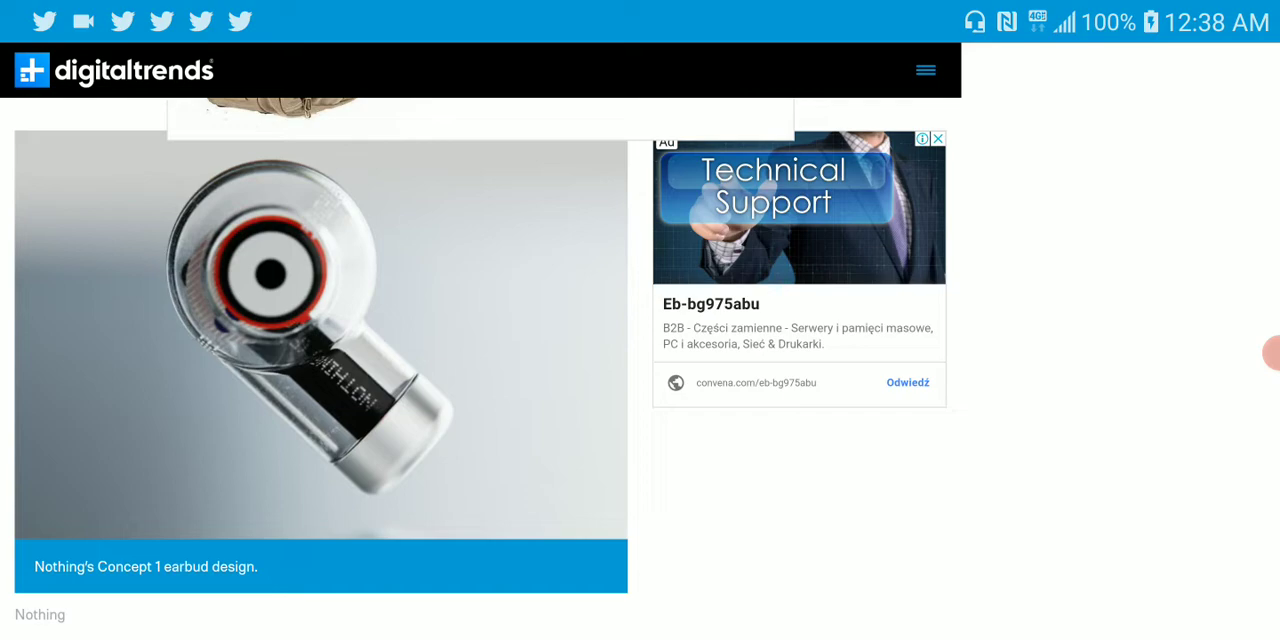
{"action": "scroll", "coordinate": [320, 360], "scroll_direction": "down", "scroll_amount": 5}
{"action": "scroll", "coordinate": [320, 360], "scroll_direction": "down", "scroll_amount": 5}
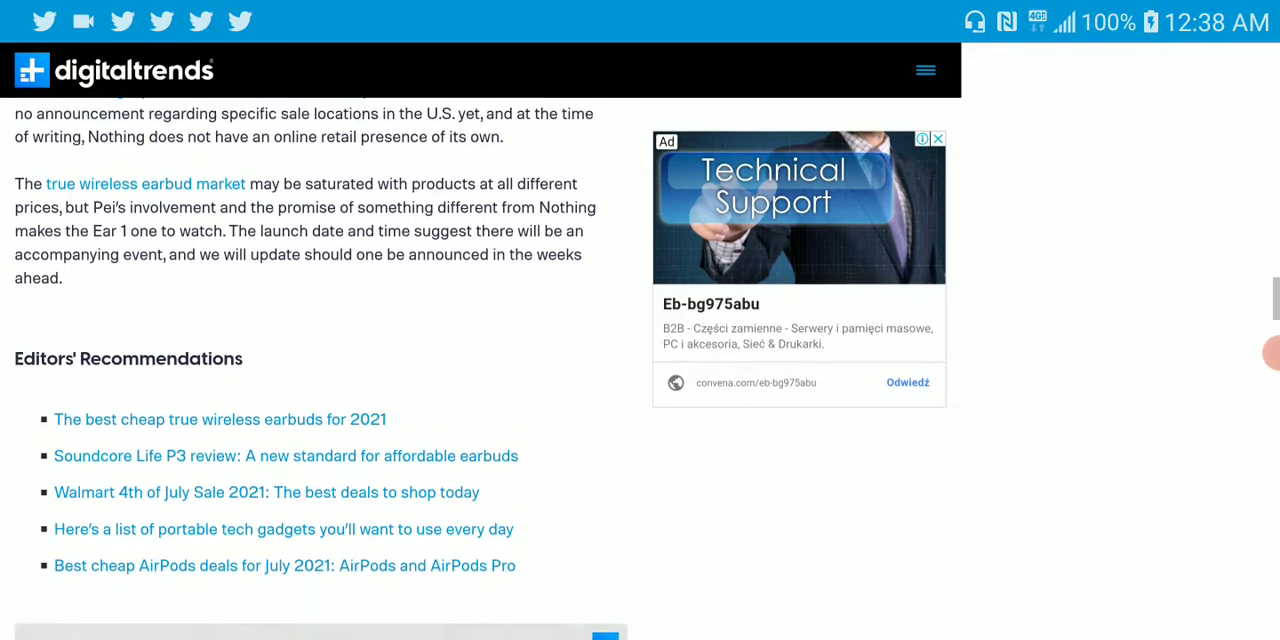
{"action": "scroll", "coordinate": [320, 360], "scroll_direction": "up", "scroll_amount": 8}
{"action": "scroll", "coordinate": [320, 360], "scroll_direction": "down", "scroll_amount": 1}
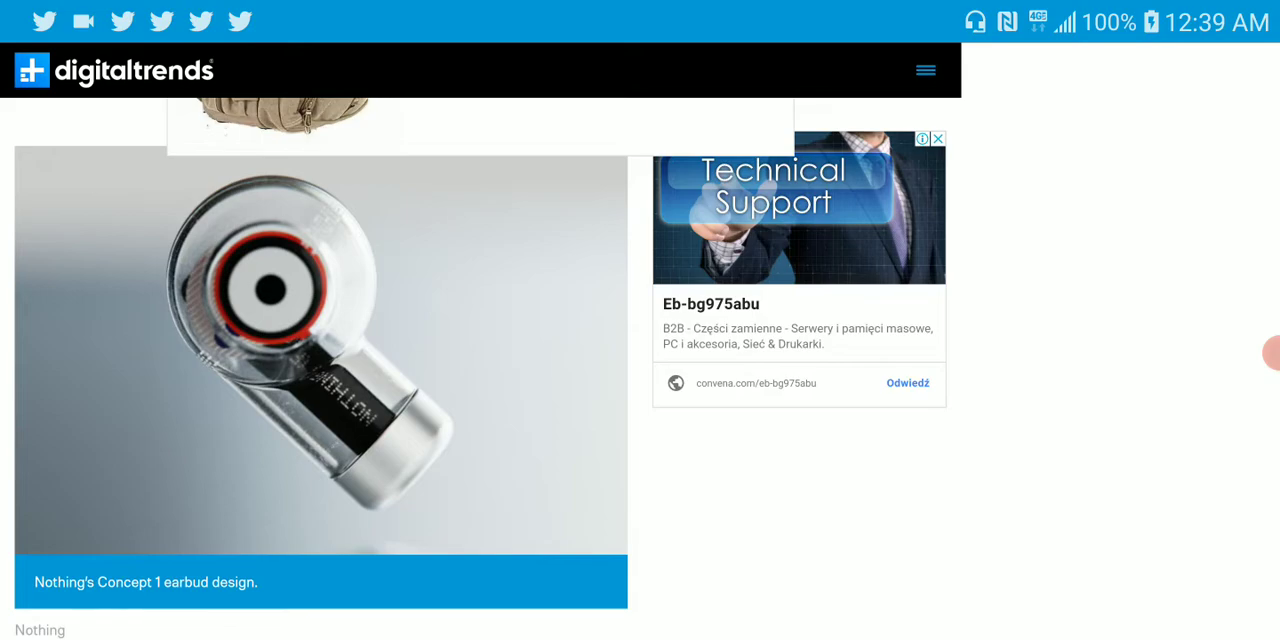
- Switch to the Gadgets 360 tab showing the Nothing Ear 1 TWS Earbuds price article
{"action": "left_click", "coordinate": [640, 350]}
{"action": "left_click", "coordinate": [314, 597]}
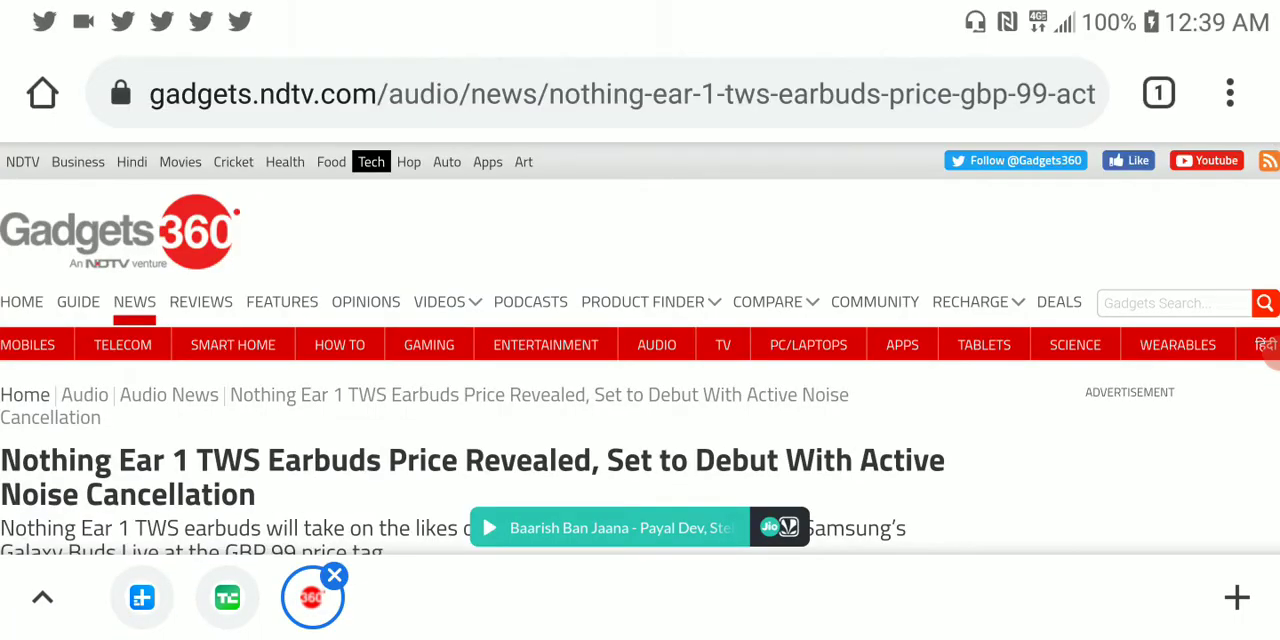
{"action": "scroll", "coordinate": [475, 400], "scroll_direction": "down", "scroll_amount": 8}
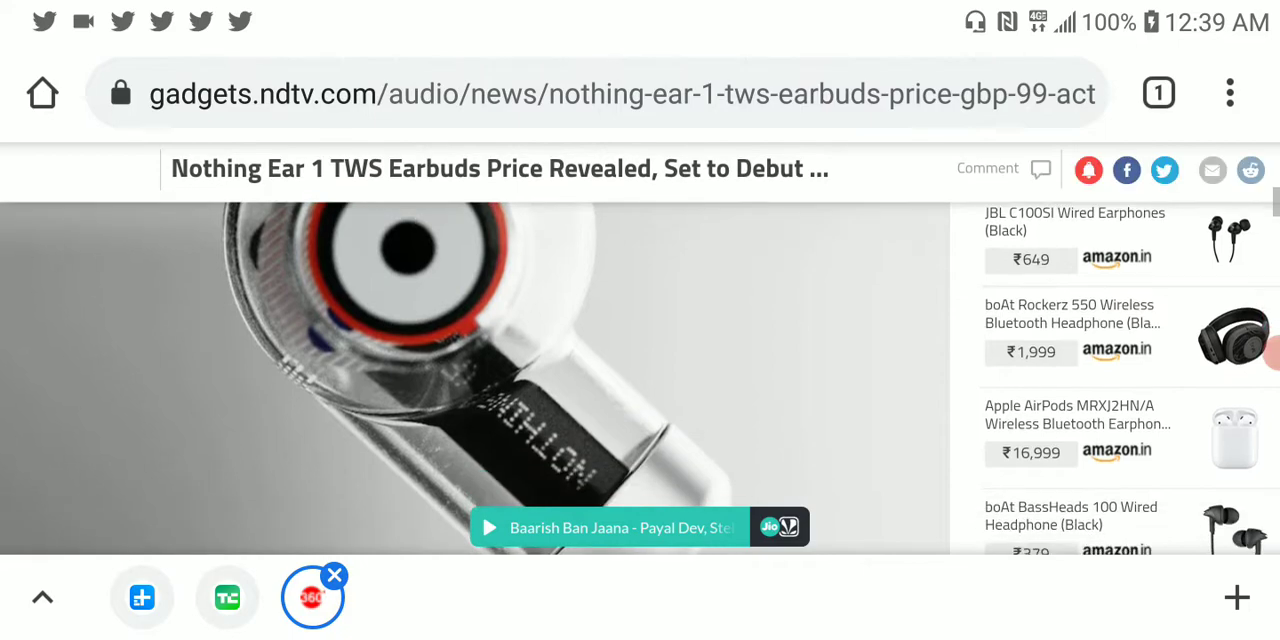
{"action": "scroll", "coordinate": [475, 380], "scroll_direction": "up", "scroll_amount": 2}
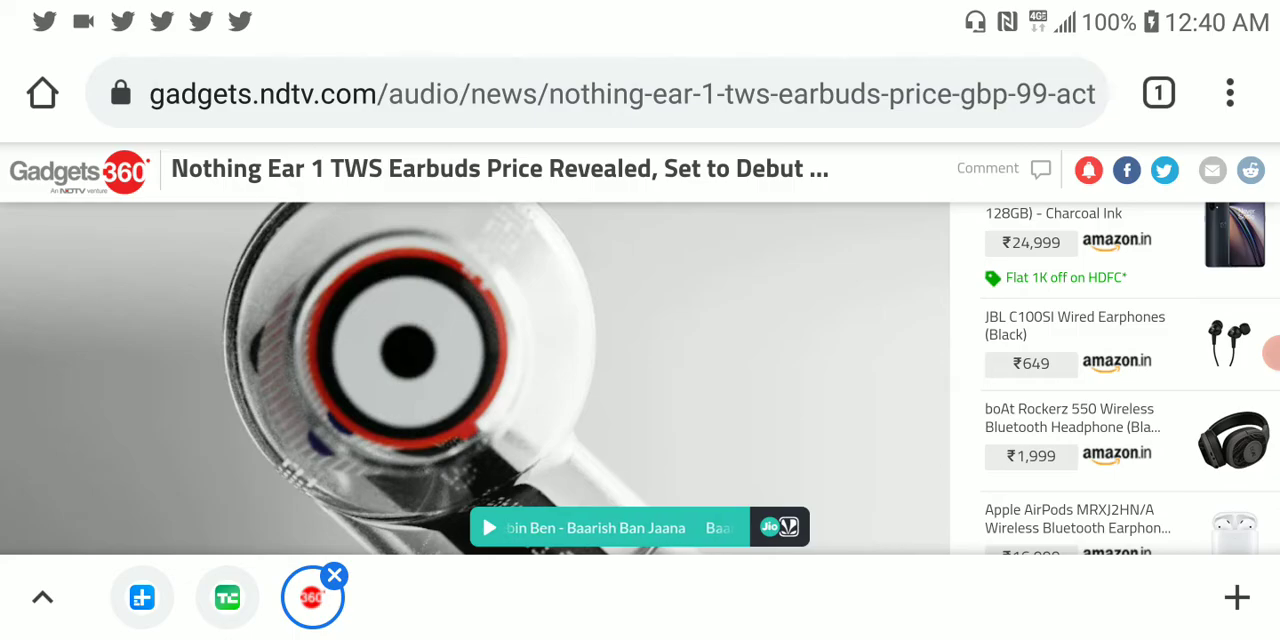
{"action": "scroll", "coordinate": [475, 380], "scroll_direction": "down", "scroll_amount": 10}
{"action": "scroll", "coordinate": [475, 380], "scroll_direction": "down", "scroll_amount": 8}
{"action": "scroll", "coordinate": [475, 380], "scroll_direction": "down", "scroll_amount": 5}
{"action": "scroll", "coordinate": [475, 380], "scroll_direction": "down", "scroll_amount": 3}
{"action": "scroll", "coordinate": [585, 380], "scroll_direction": "down", "scroll_amount": 5}
{"action": "scroll", "coordinate": [585, 380], "scroll_direction": "down", "scroll_amount": 5}
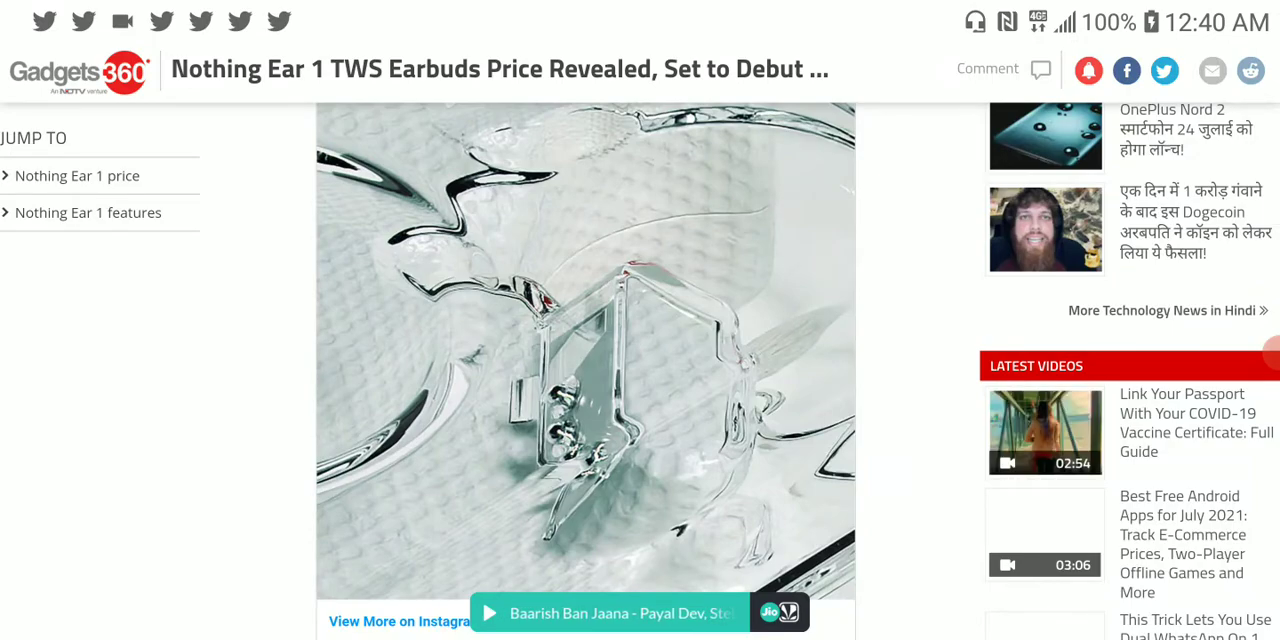
{"action": "scroll", "coordinate": [585, 380], "scroll_direction": "down", "scroll_amount": 3}
{"action": "scroll", "coordinate": [585, 380], "scroll_direction": "down", "scroll_amount": 5}
{"action": "scroll", "coordinate": [585, 380], "scroll_direction": "down", "scroll_amount": 3}
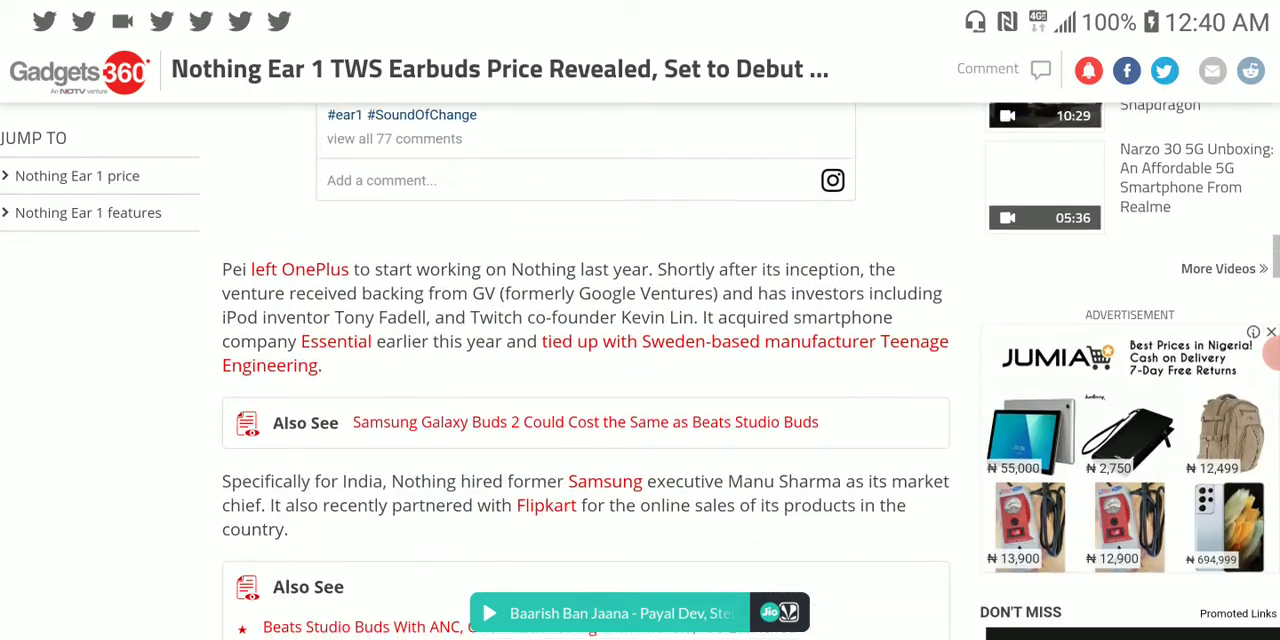
{"action": "scroll", "coordinate": [585, 380], "scroll_direction": "down", "scroll_amount": 3}
{"action": "scroll", "coordinate": [585, 380], "scroll_direction": "down", "scroll_amount": 5}
{"action": "scroll", "coordinate": [585, 380], "scroll_direction": "down", "scroll_amount": 4}
{"action": "scroll", "coordinate": [585, 380], "scroll_direction": "down", "scroll_amount": 4}
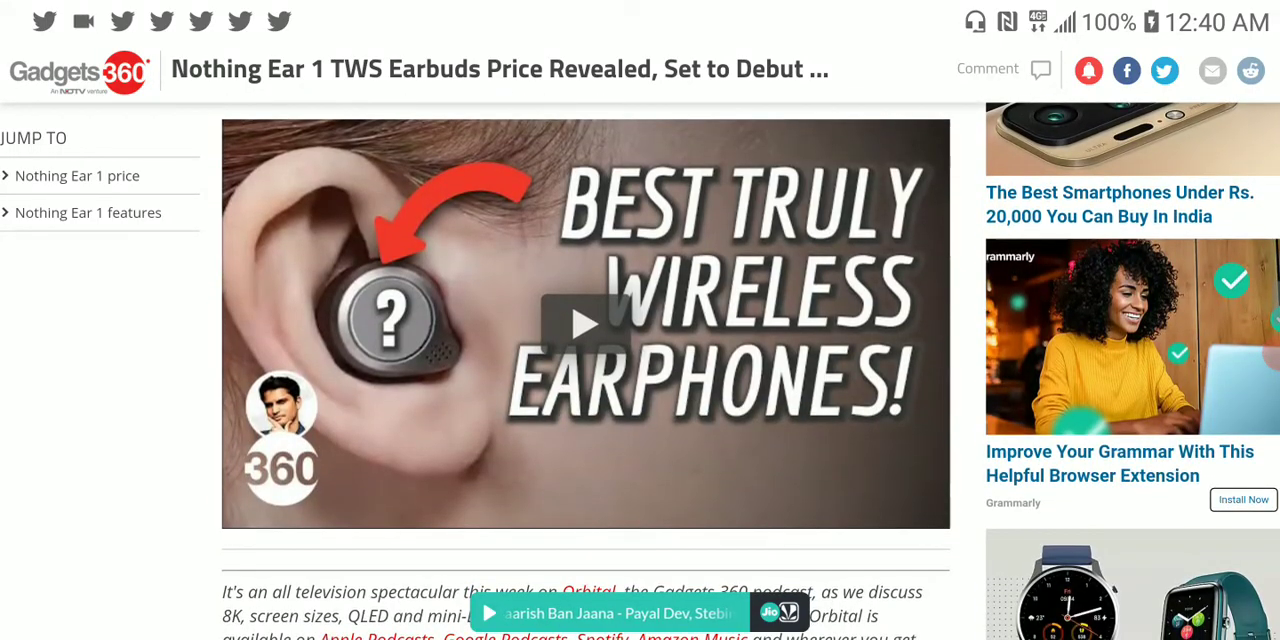
{"action": "scroll", "coordinate": [585, 380], "scroll_direction": "down", "scroll_amount": 3}
{"action": "scroll", "coordinate": [585, 380], "scroll_direction": "down", "scroll_amount": 3}
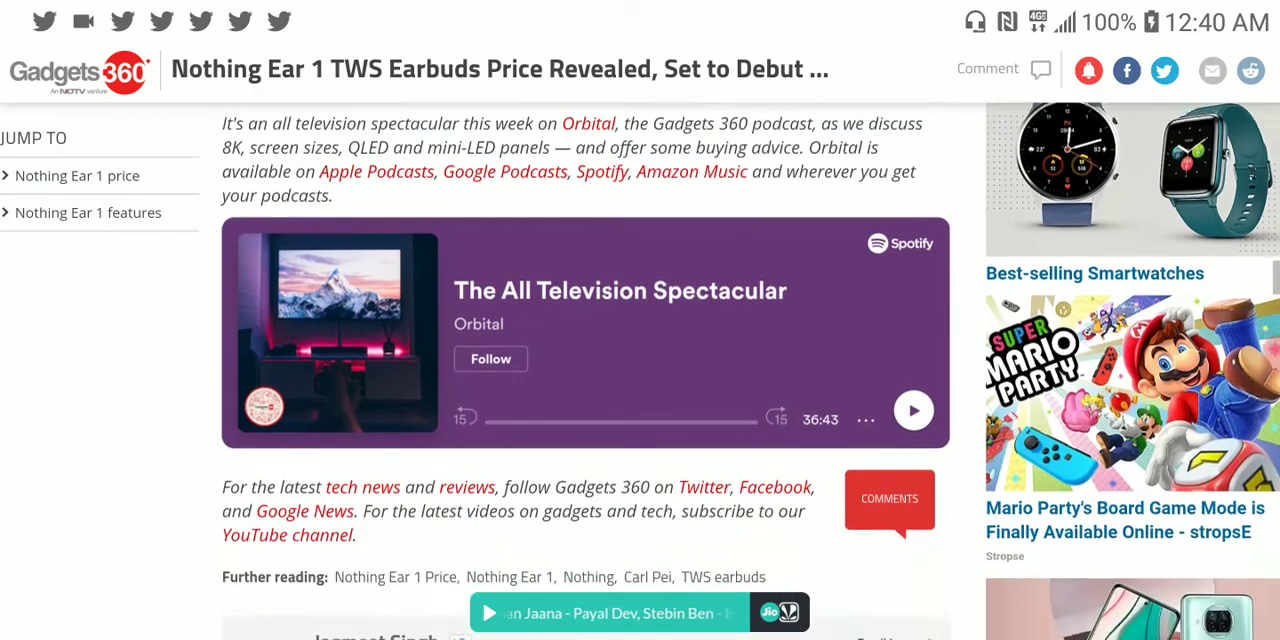
{"action": "scroll", "coordinate": [585, 400], "scroll_direction": "down", "scroll_amount": 5}
{"action": "scroll", "coordinate": [585, 400], "scroll_direction": "down", "scroll_amount": 5}
{"action": "scroll", "coordinate": [585, 400], "scroll_direction": "down", "scroll_amount": 8}
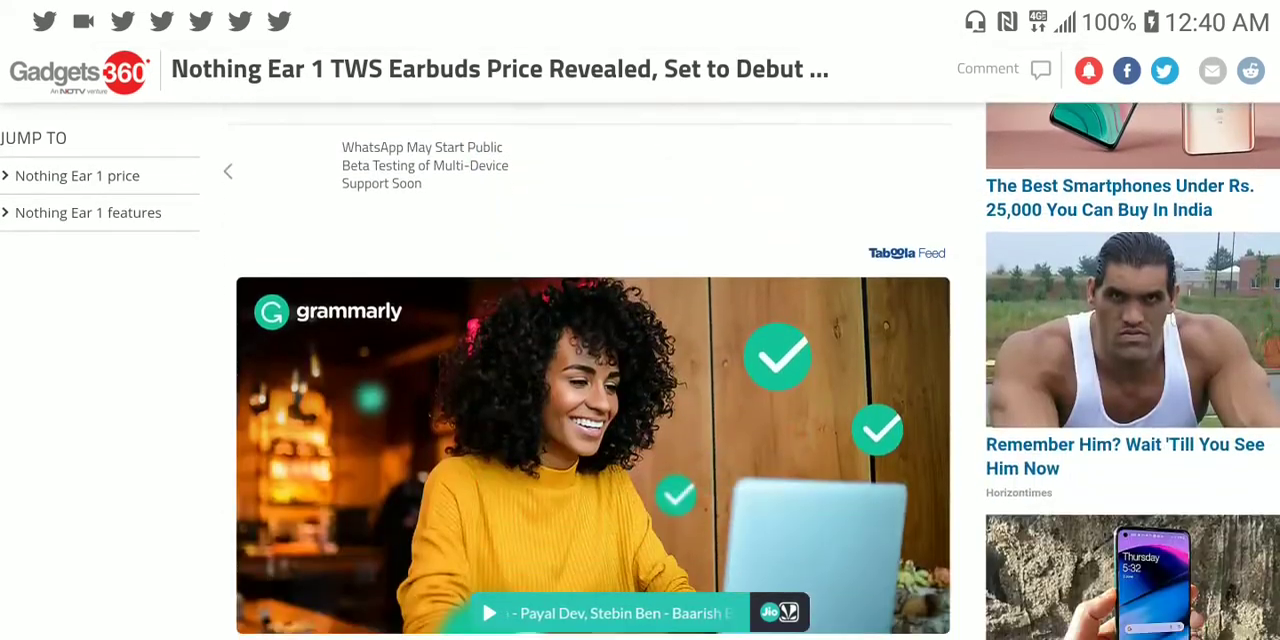
{"action": "scroll", "coordinate": [585, 400], "scroll_direction": "up", "scroll_amount": 2}
- Switch to the TechCrunch tab with the Nothing's Ear (1) earbuds article
{"action": "left_click", "coordinate": [228, 596]}
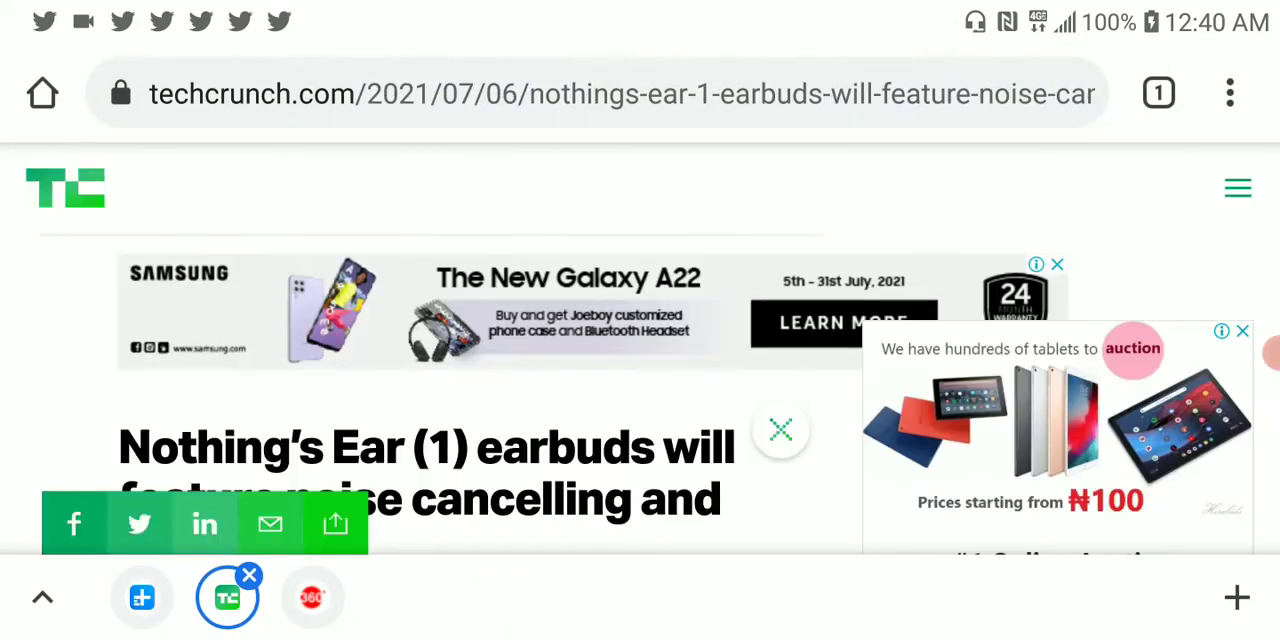
{"action": "scroll", "coordinate": [640, 400], "scroll_direction": "down", "scroll_amount": 3}
{"action": "scroll", "coordinate": [640, 400], "scroll_direction": "down", "scroll_amount": 2}
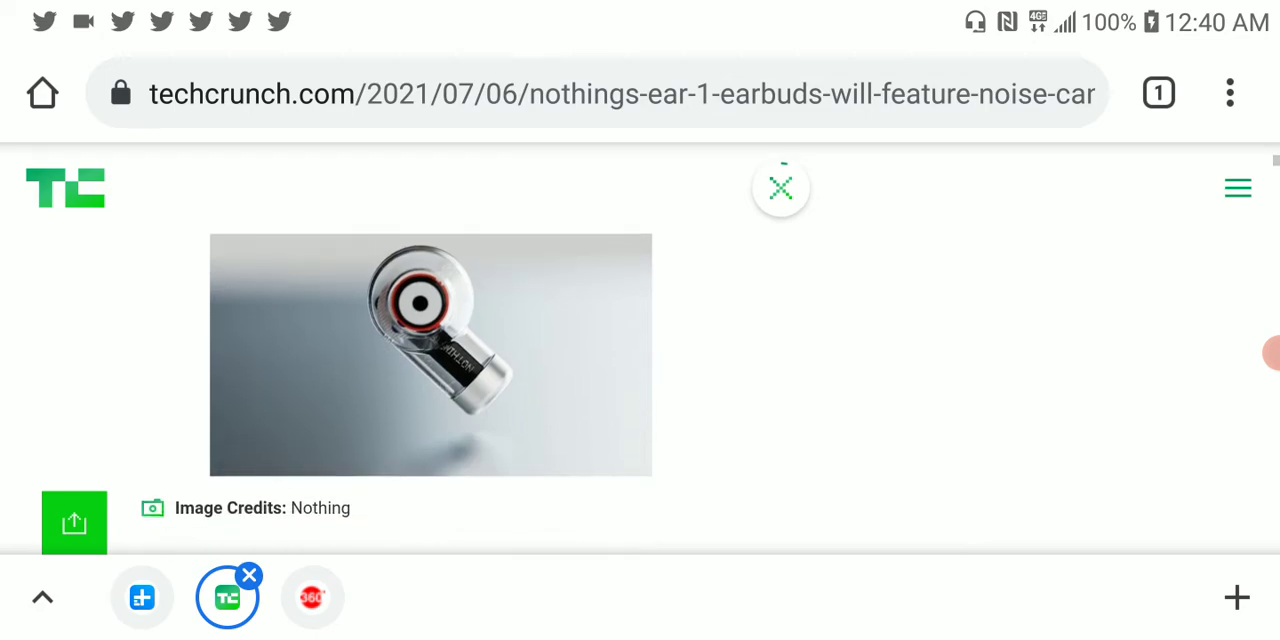